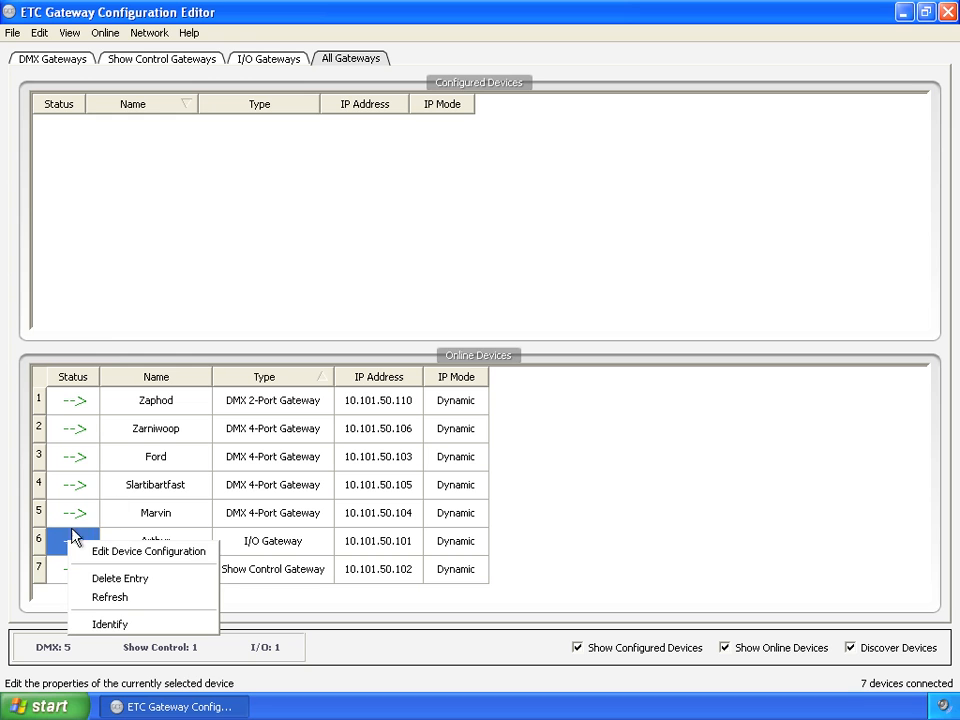
# Show only the I/O gateways and open the device configuration of the online I/O gateway at 10.101.50.101.
pyautogui.click(40, 34)
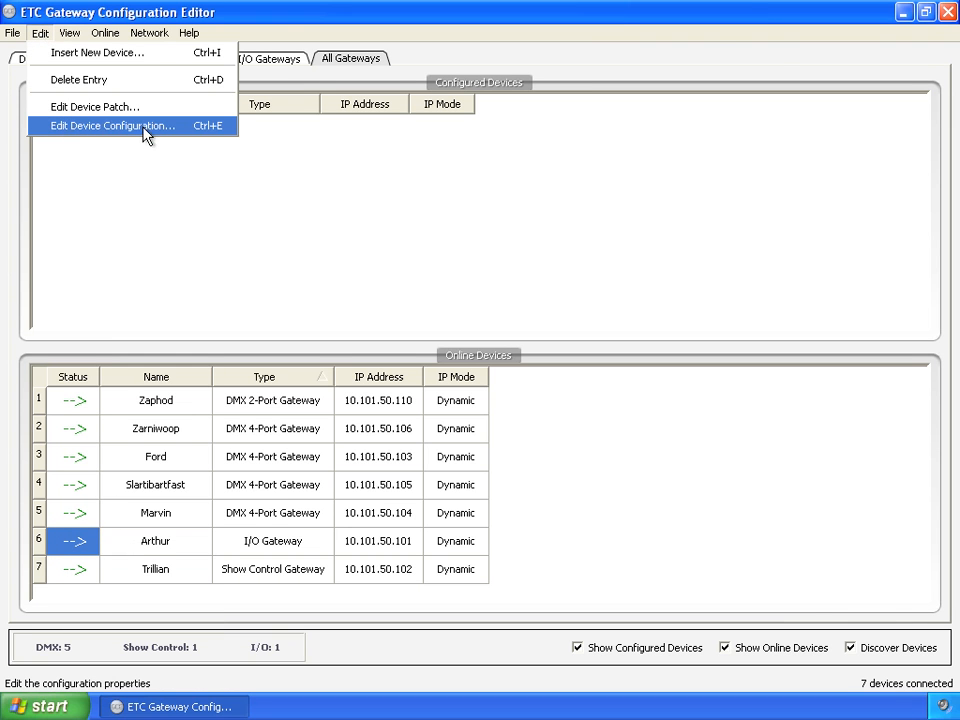
pyautogui.click(216, 135)
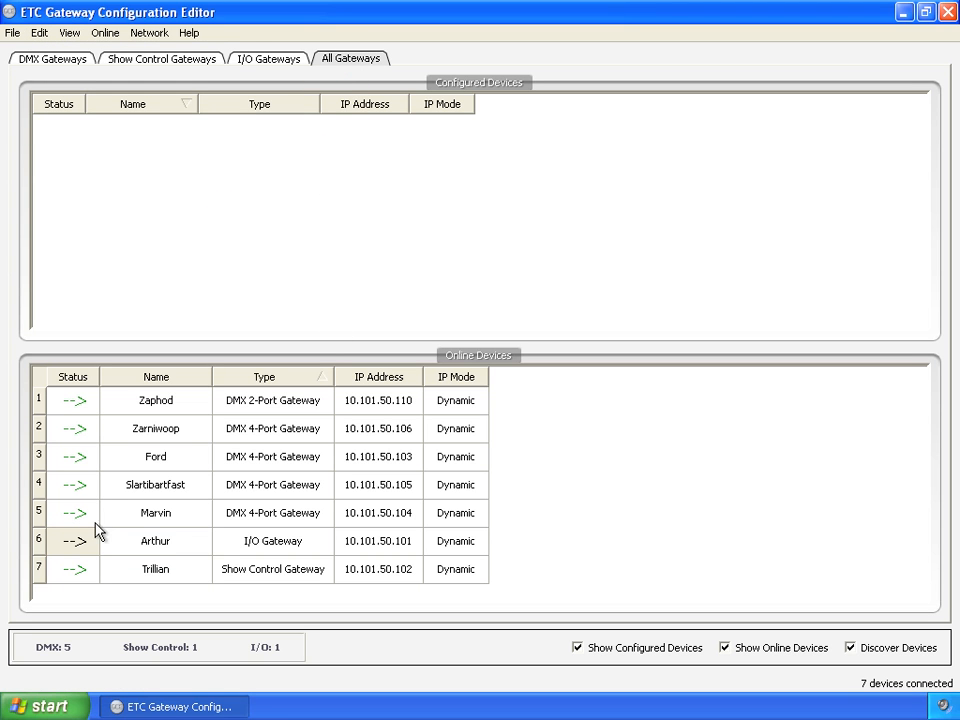
pyautogui.click(75, 545)
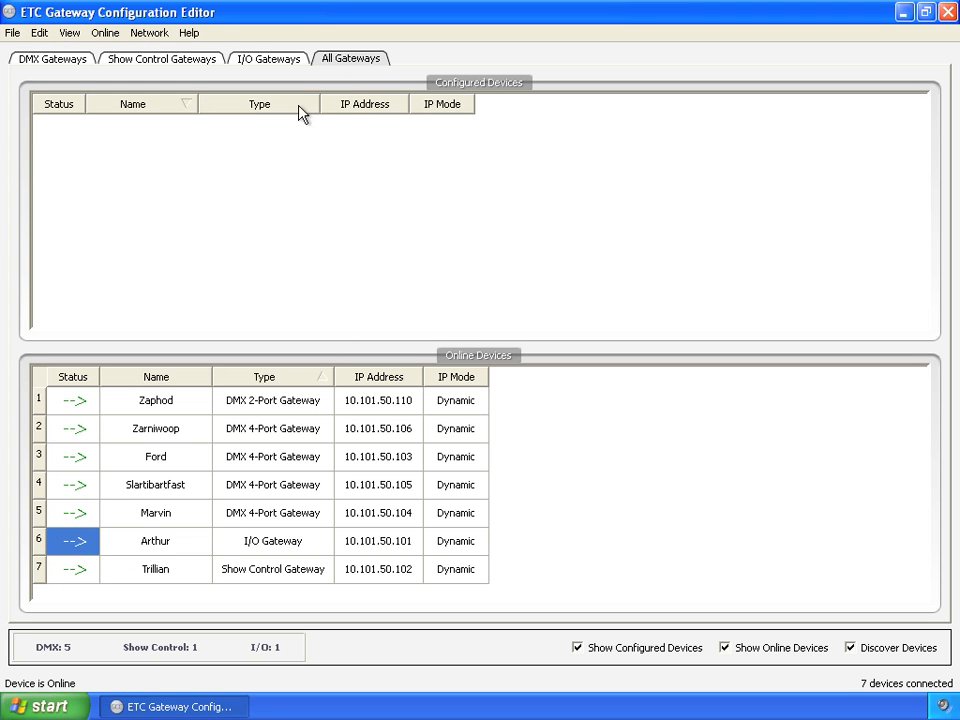
pyautogui.click(277, 58)
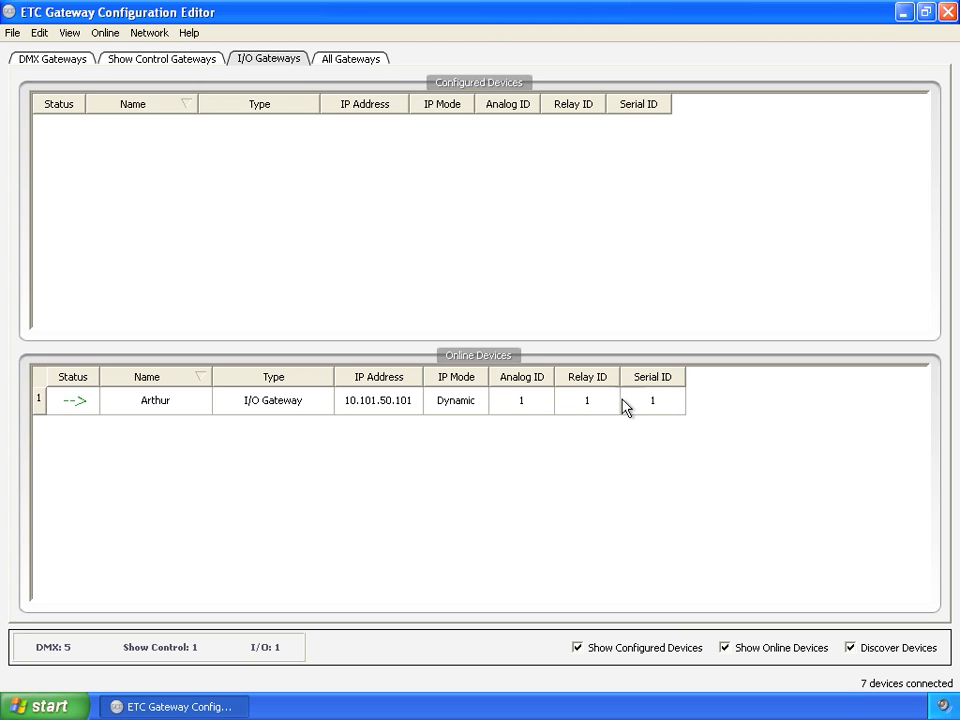
pyautogui.rightClick(75, 407)
pyautogui.click(80, 413)
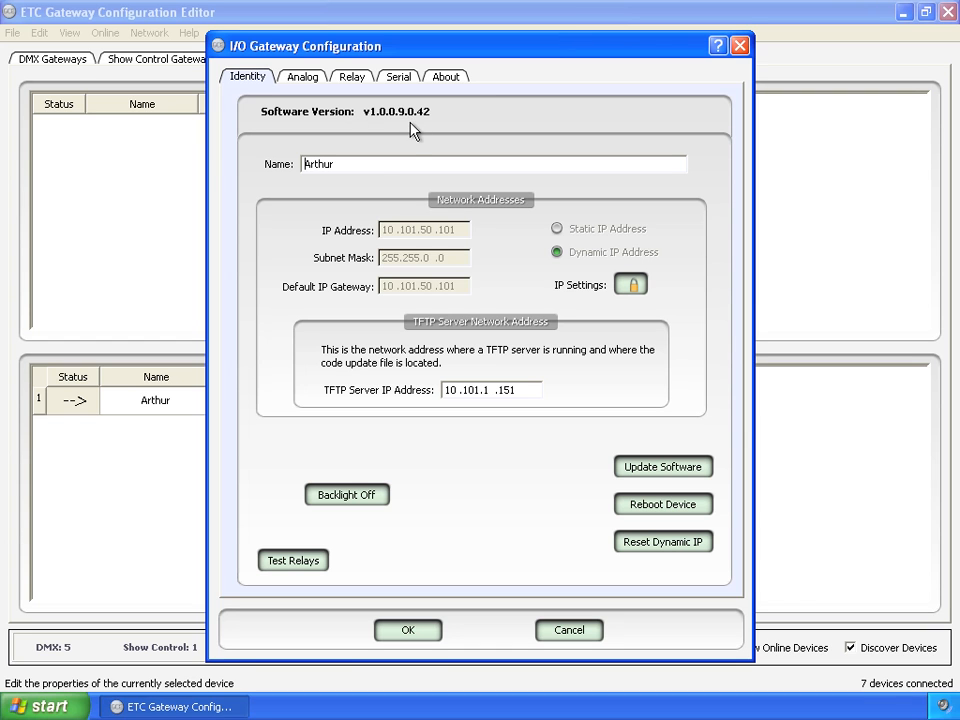
# Unlock the gateway's IP settings for editing by entering the network address editing password.
pyautogui.click(441, 232)
pyautogui.click(592, 230)
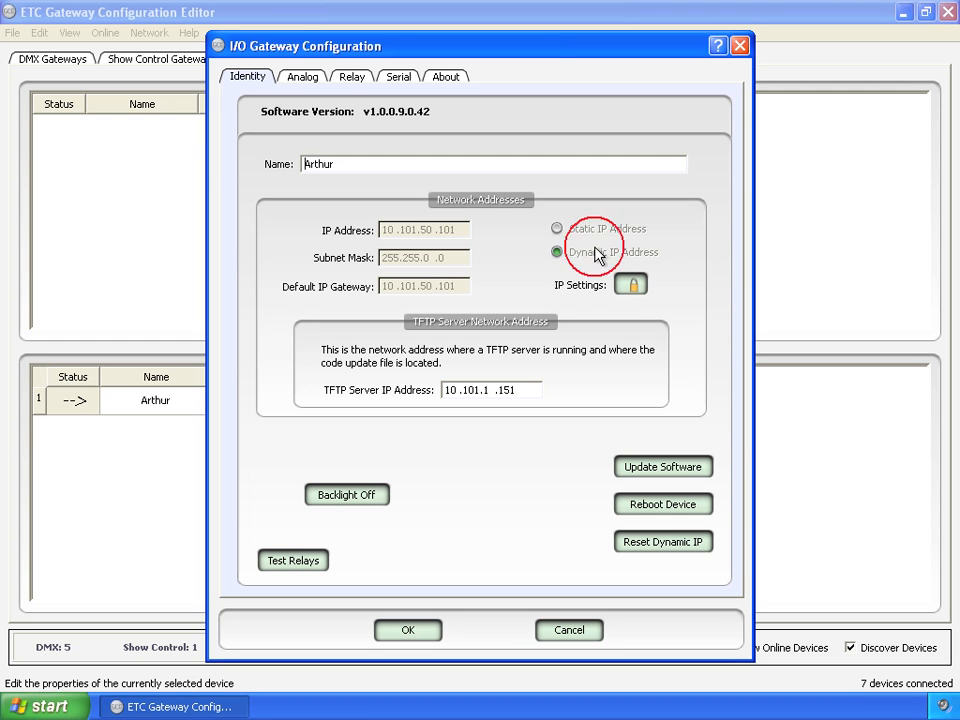
pyautogui.click(632, 286)
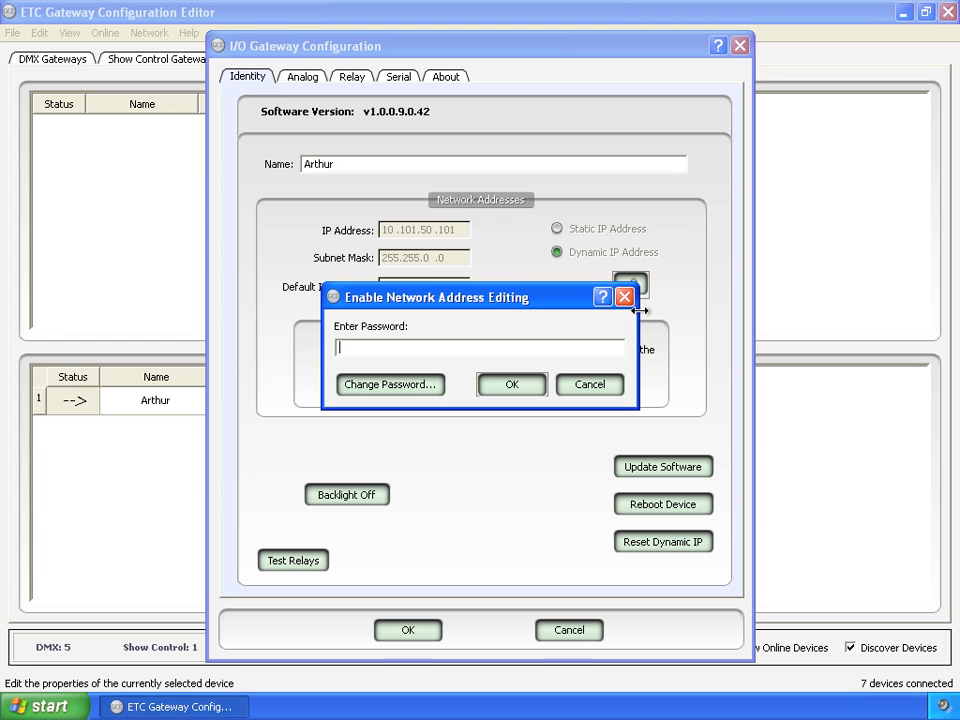
pyautogui.write('****')
pyautogui.press('Return')
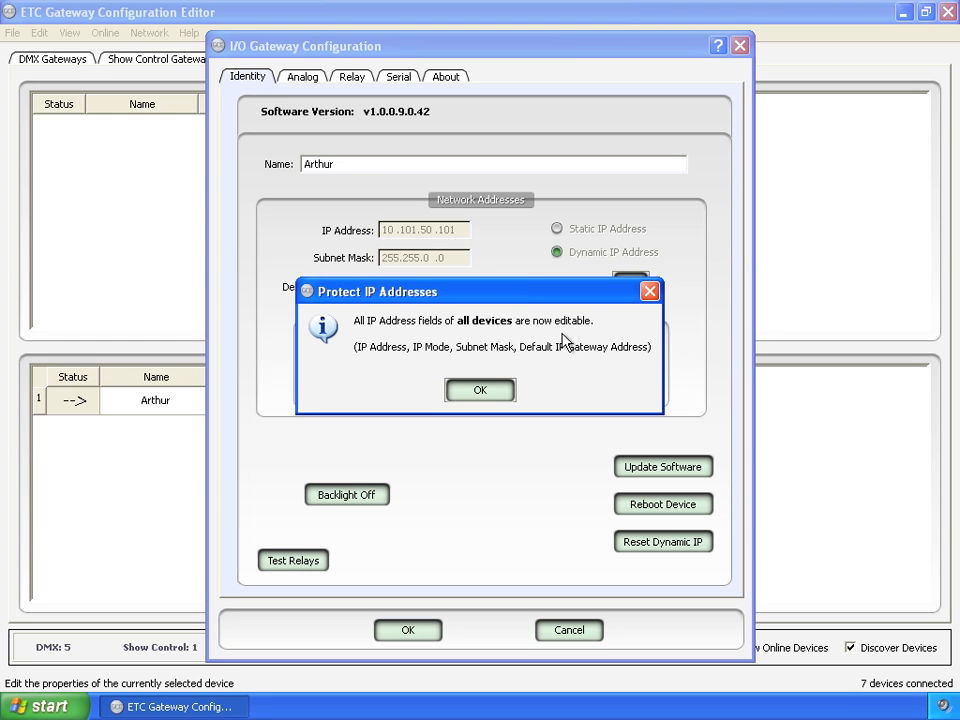
pyautogui.click(484, 392)
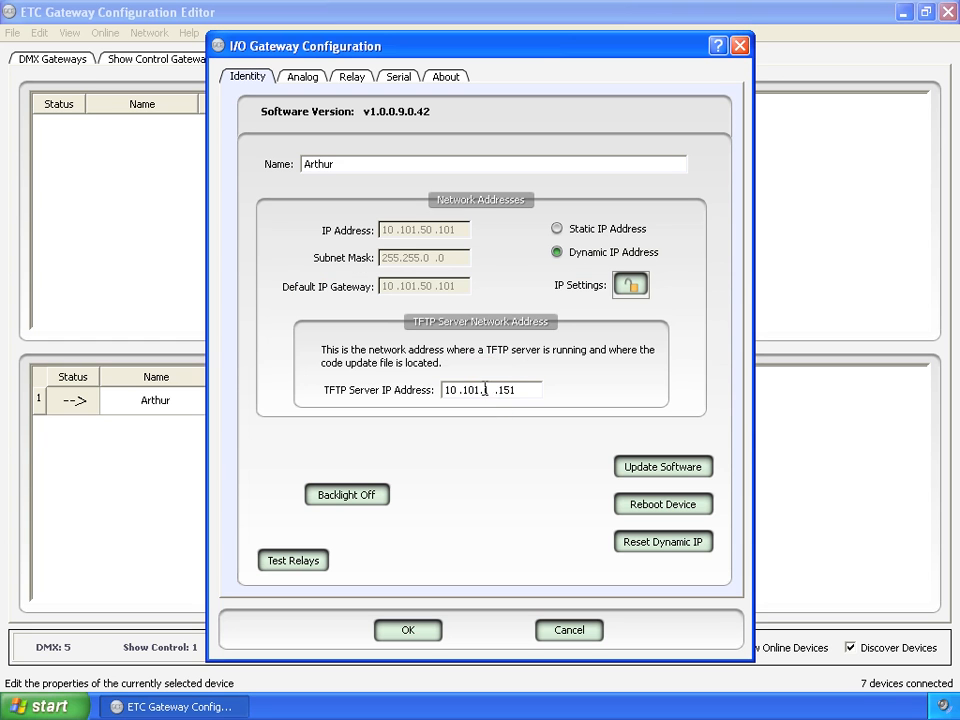
# Switch the gateway to a static IP address, return it to a dynamic IP address, and lock the IP settings again.
pyautogui.click(600, 232)
pyautogui.click(467, 229)
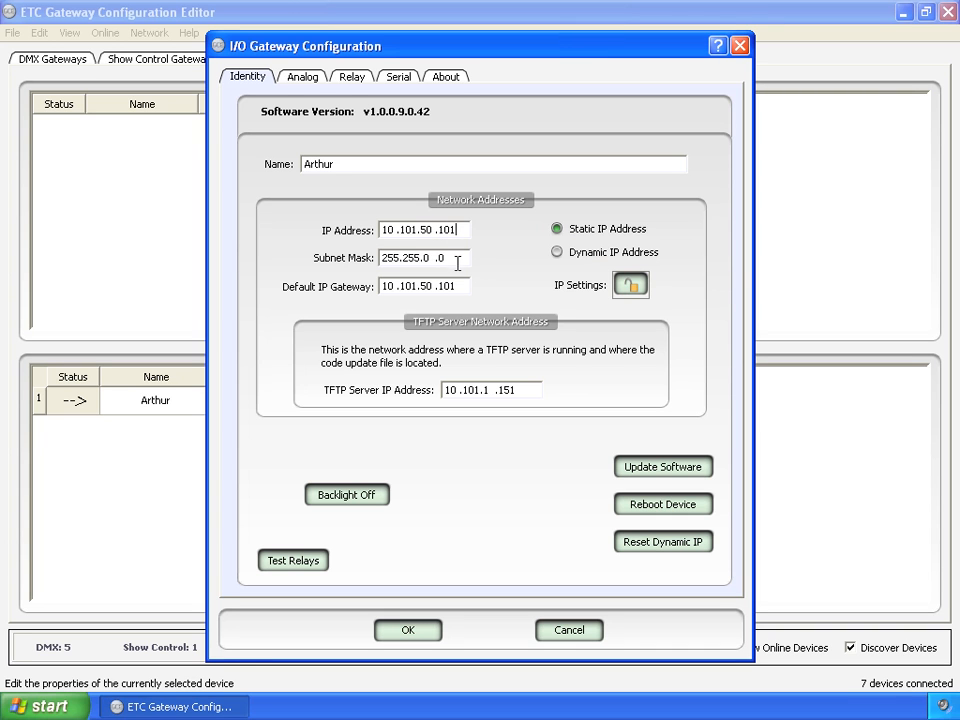
pyautogui.click(588, 256)
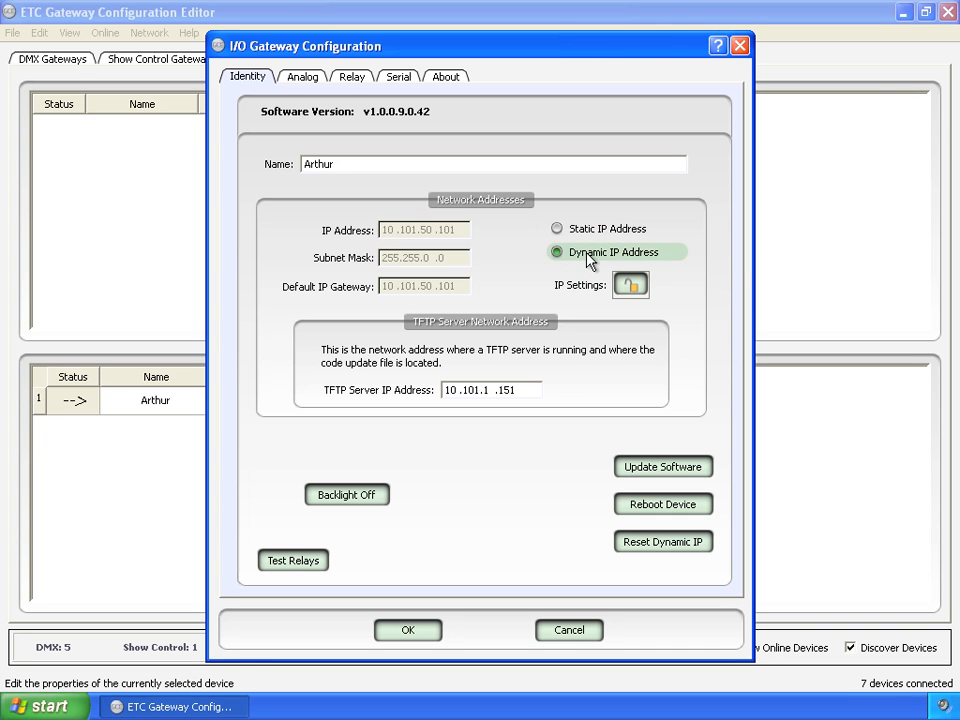
pyautogui.click(631, 285)
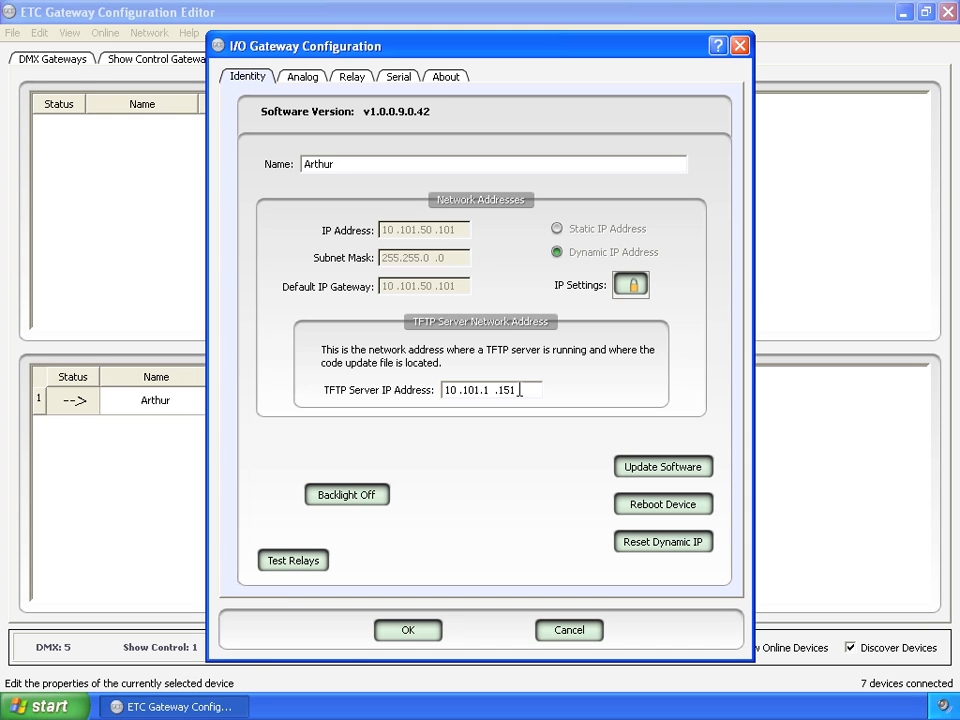
# Toggle the gateway's backlight several times, leaving it switched off.
pyautogui.click(519, 390)
pyautogui.moveTo(519, 390); pyautogui.dragTo(444, 392)
pyautogui.click(378, 503)
pyautogui.click(380, 504)
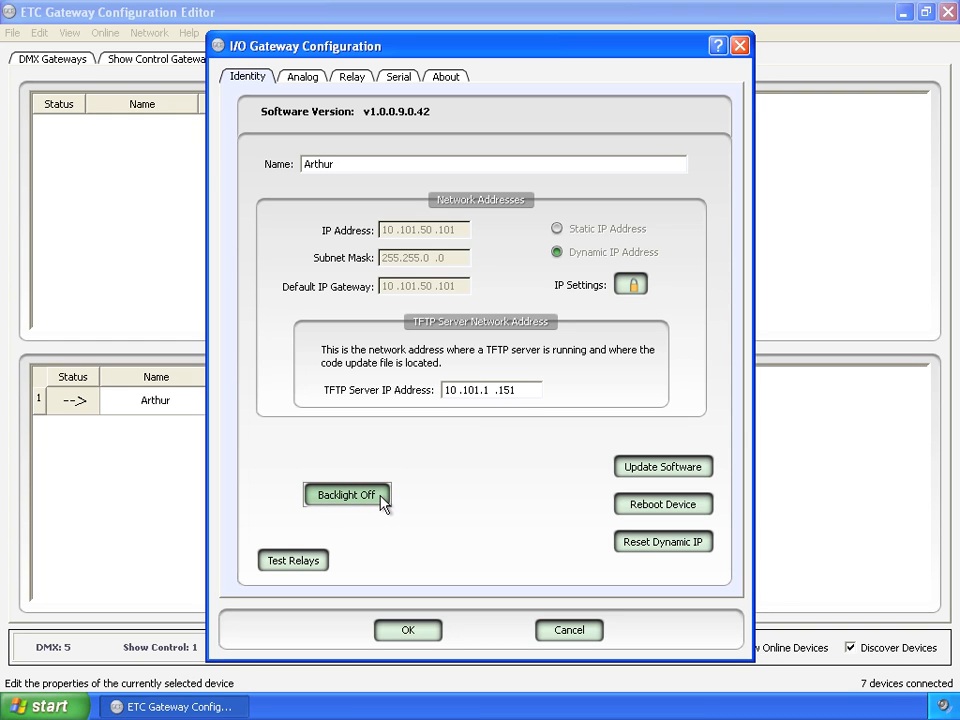
pyautogui.click(380, 503)
pyautogui.click(375, 493)
pyautogui.click(380, 497)
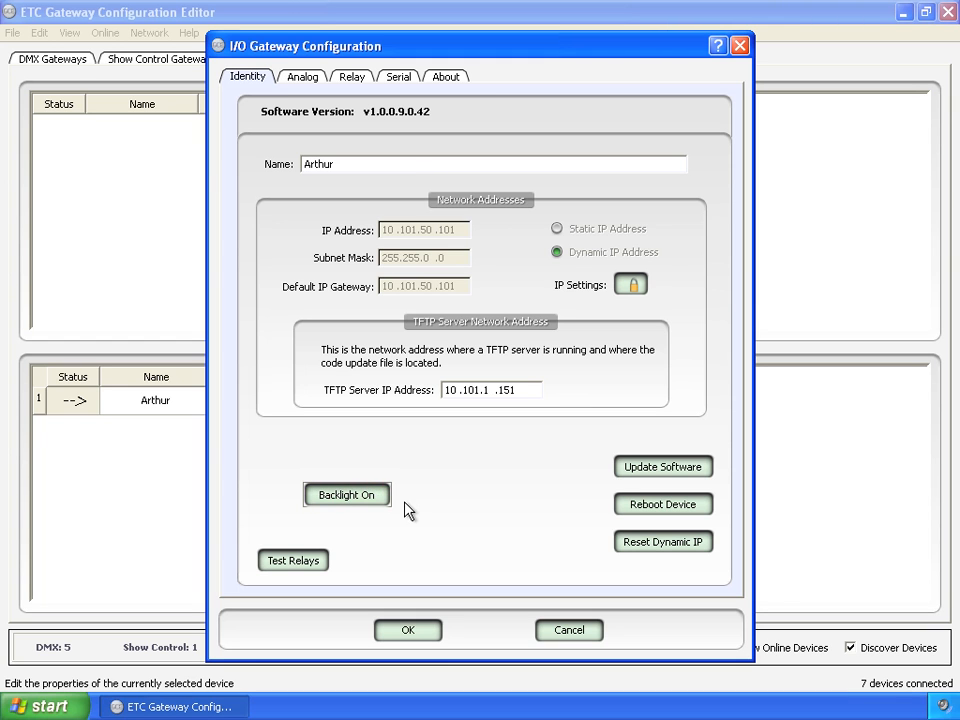
# Start the gateway's relay test and close all relays from 01 to 16.
pyautogui.click(300, 562)
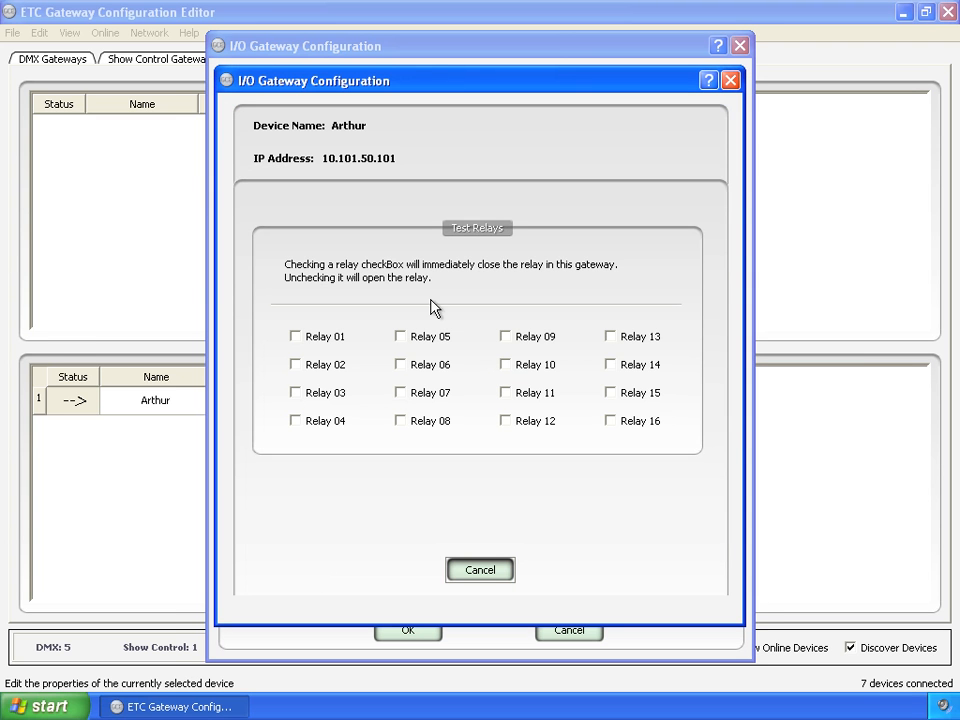
pyautogui.moveTo(460, 88); pyautogui.dragTo(503, 84)
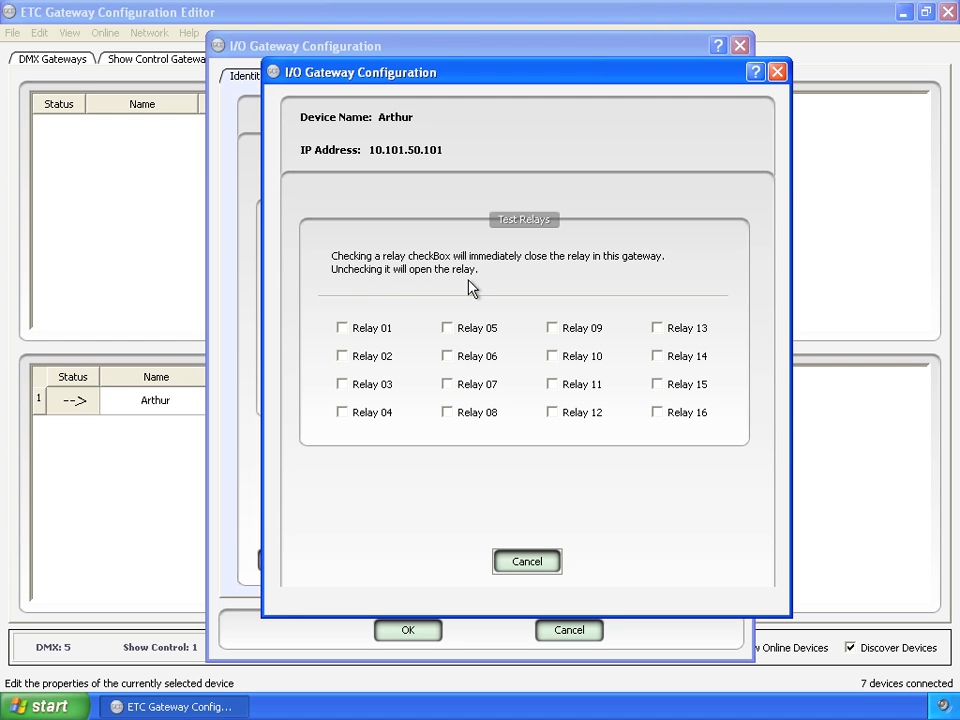
pyautogui.click(380, 331)
pyautogui.click(378, 360)
pyautogui.click(377, 386)
pyautogui.click(382, 418)
pyautogui.click(475, 416)
pyautogui.click(479, 389)
pyautogui.click(481, 360)
pyautogui.click(481, 332)
pyautogui.click(592, 336)
pyautogui.click(593, 360)
pyautogui.click(587, 387)
pyautogui.click(590, 416)
pyautogui.click(677, 388)
pyautogui.click(675, 360)
pyautogui.click(677, 332)
# Open relays 05 to 12 in the relay test.
pyautogui.click(600, 331)
pyautogui.click(578, 358)
pyautogui.click(578, 387)
pyautogui.click(578, 416)
pyautogui.click(486, 414)
pyautogui.click(481, 388)
pyautogui.click(485, 358)
pyautogui.click(481, 328)
# Close relays 06, 07, 10 and 11 again and exit the relay test.
pyautogui.click(477, 358)
pyautogui.click(580, 390)
pyautogui.click(578, 360)
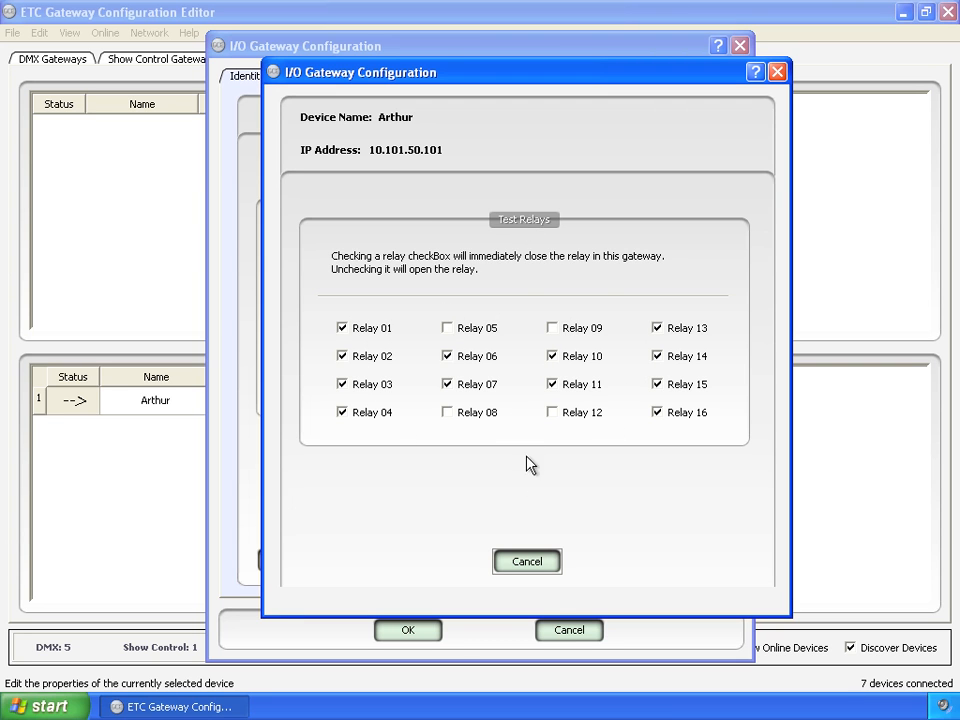
pyautogui.click(530, 562)
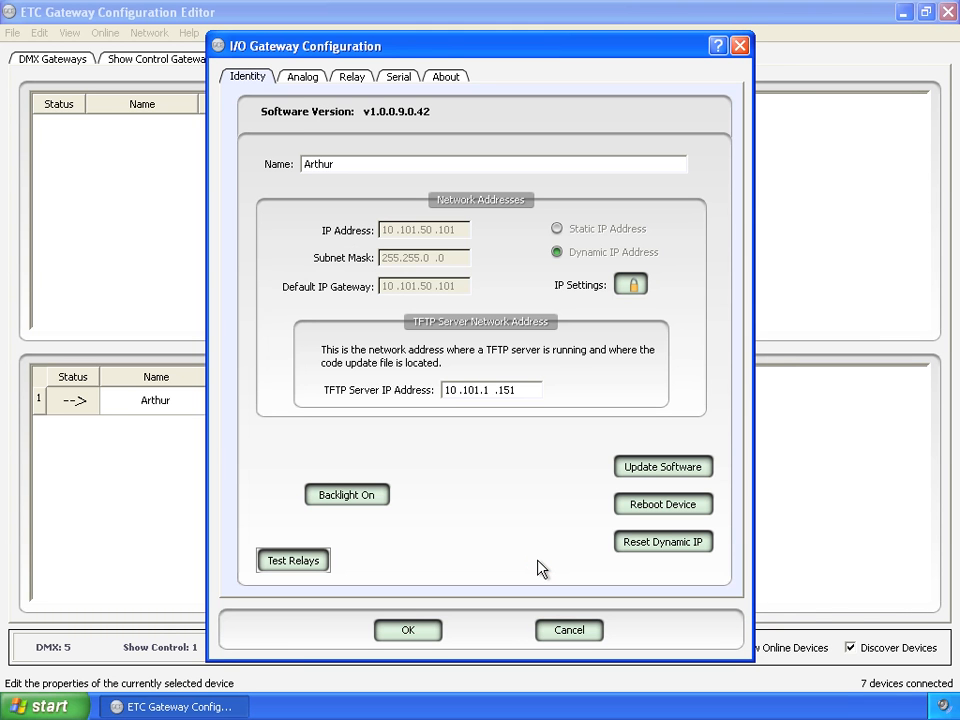